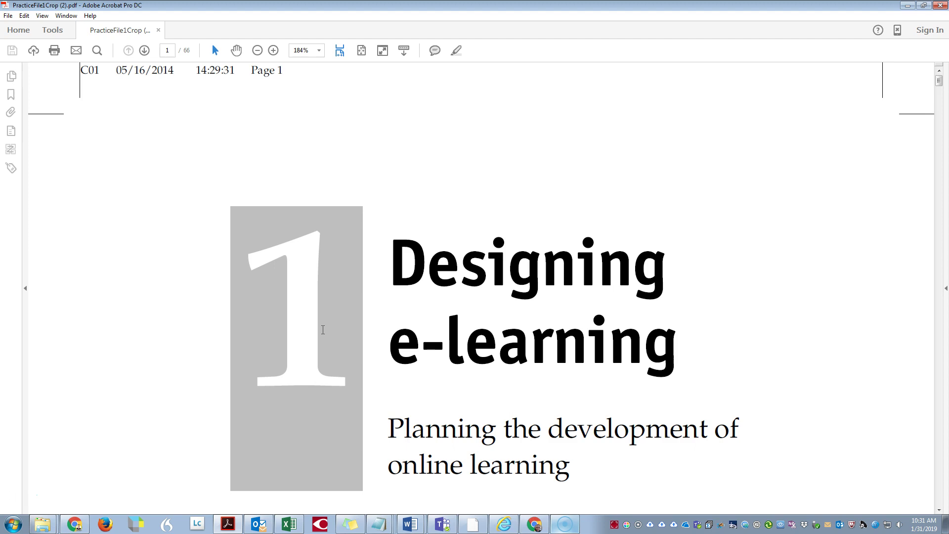
Open the Print dialog for the 66-page document from the File menu.
click(8, 15)
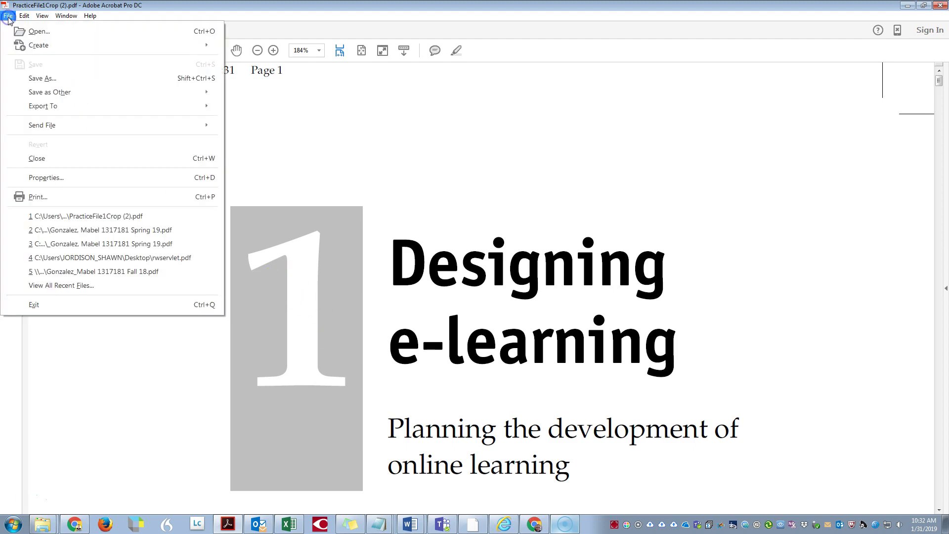
click(70, 197)
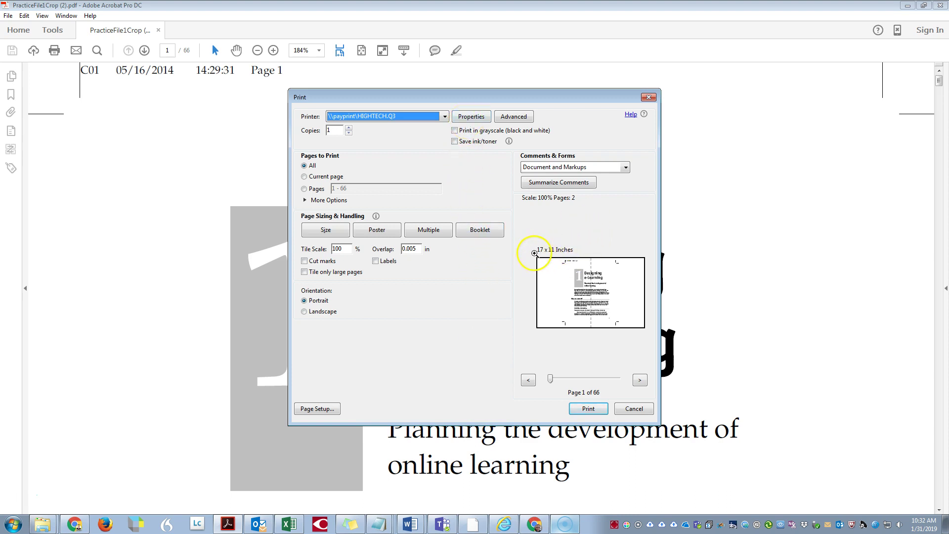
Set the HP printer's paper size to 11x17 in its Properties.
click(471, 116)
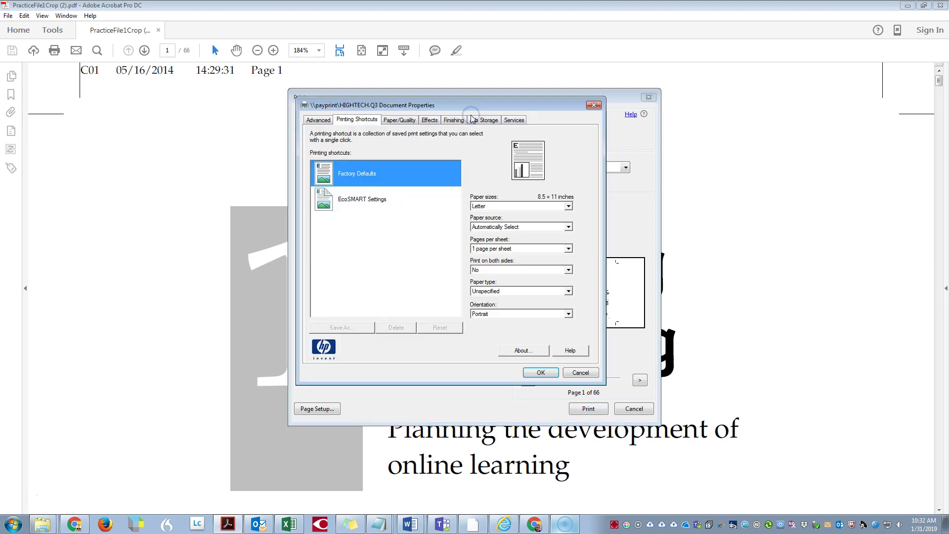
click(492, 208)
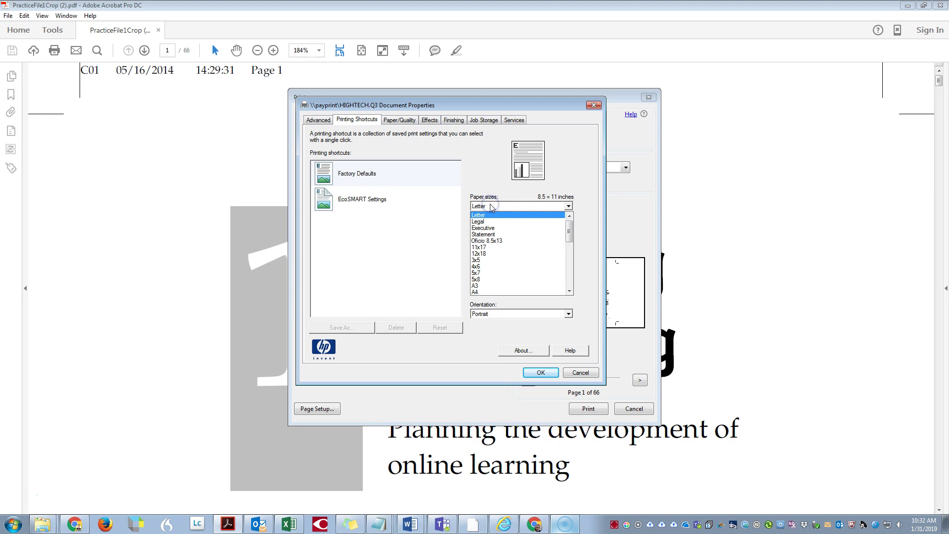
click(490, 248)
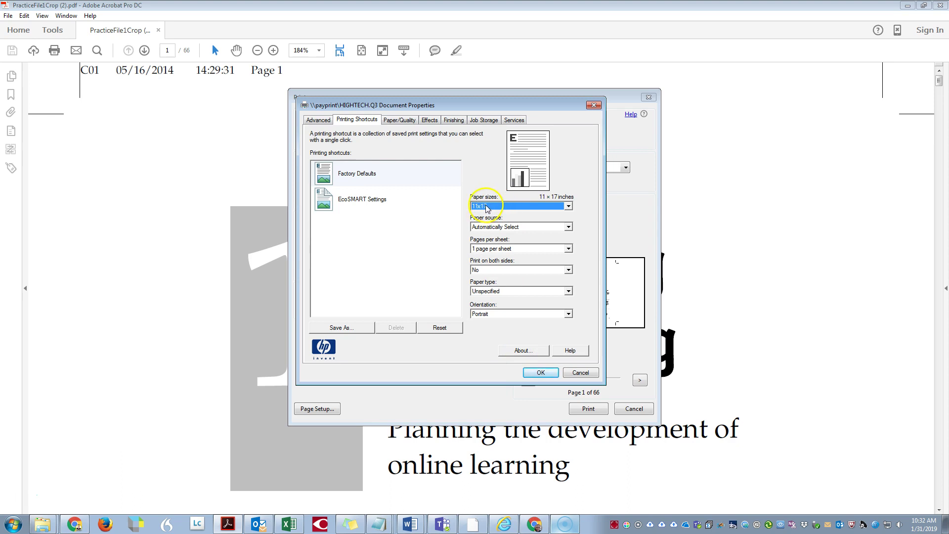
Confirm the printer properties and set Poster tiling to 180% scale with 0.25 in overlap.
click(535, 373)
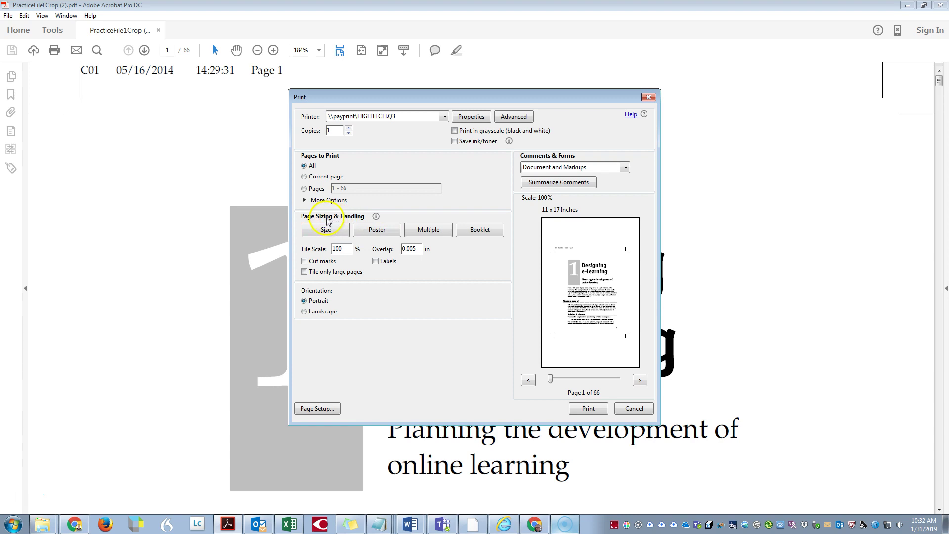
click(365, 233)
click(342, 250)
text(180)
double_click(407, 249)
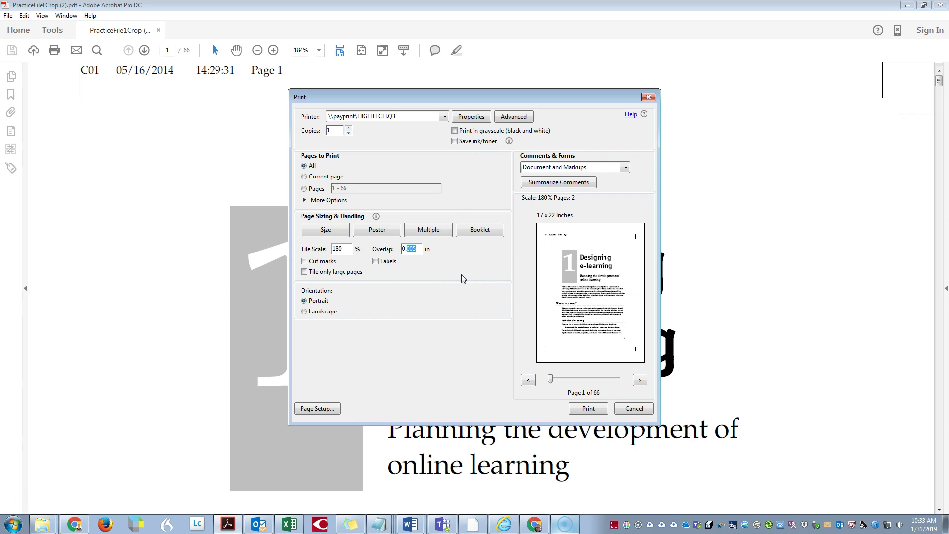
key(BackSpace)
text(5)
click(331, 297)
Switch the 180% poster printout to Landscape orientation.
click(329, 312)
click(317, 312)
click(312, 300)
click(314, 311)
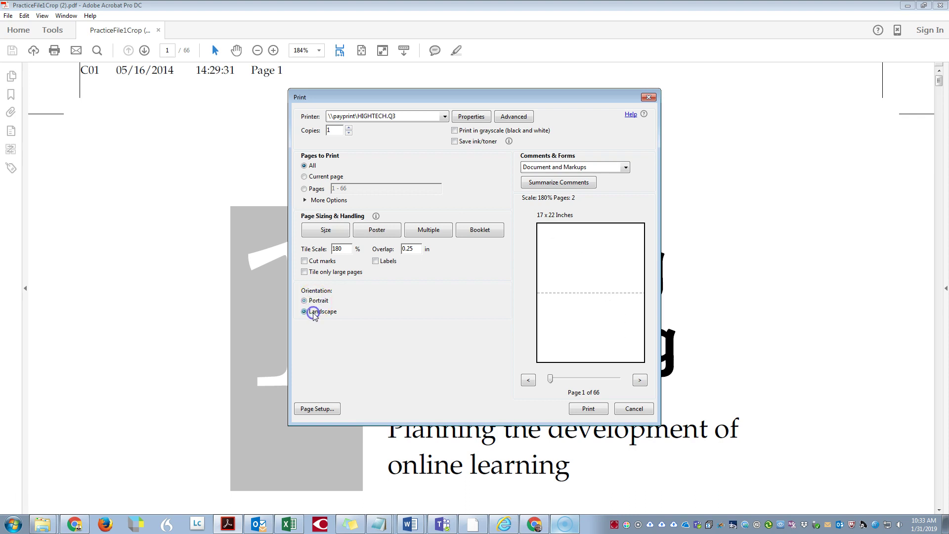
click(439, 322)
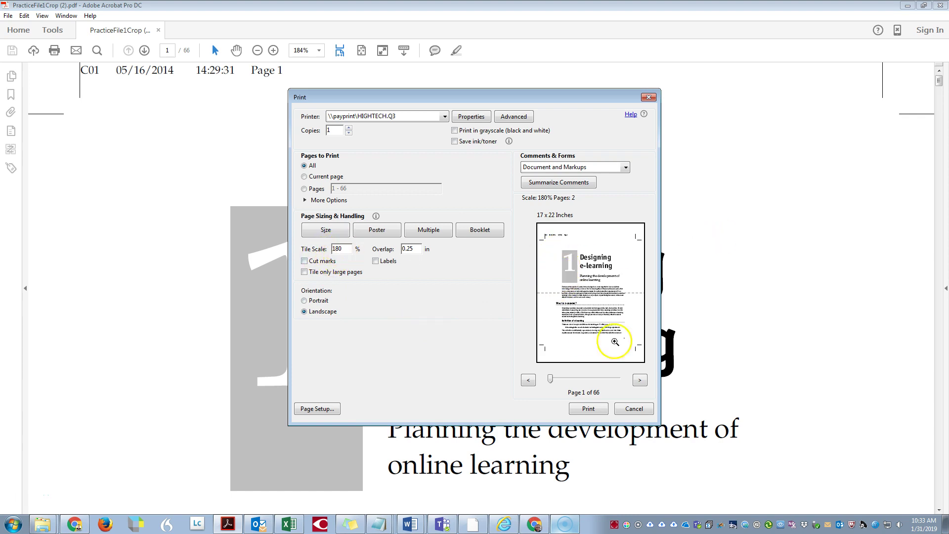
drag(350, 249, 315, 247)
text(220)
click(304, 312)
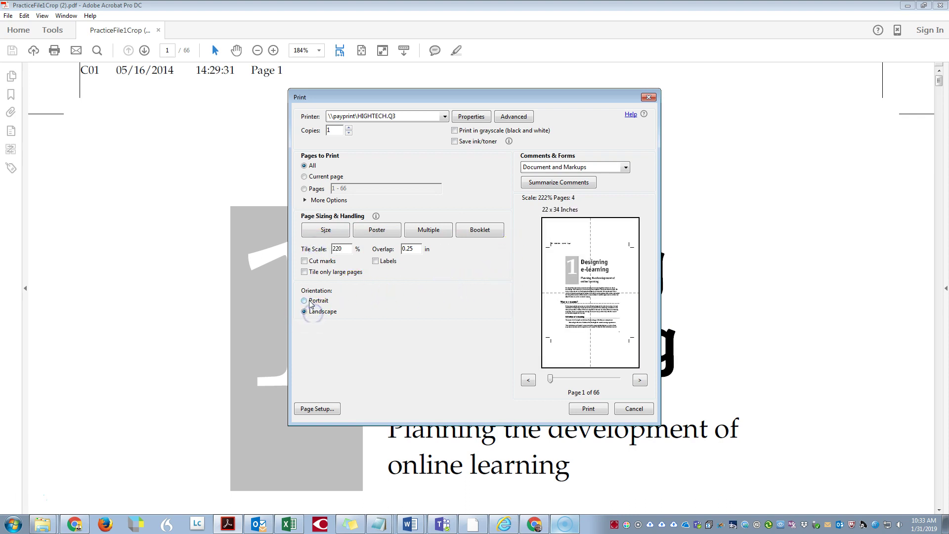
click(304, 300)
click(305, 312)
click(346, 248)
text(200)
click(311, 300)
click(322, 311)
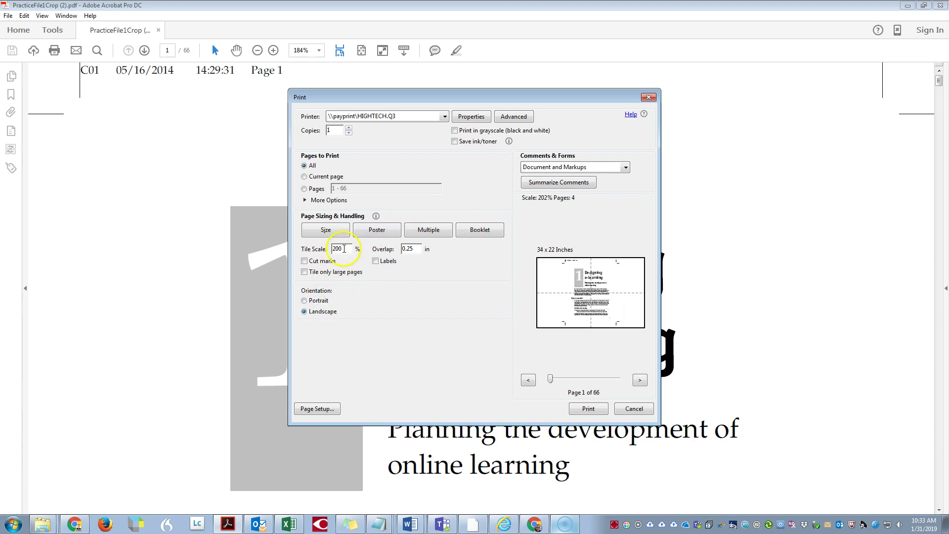
text(180)
click(313, 300)
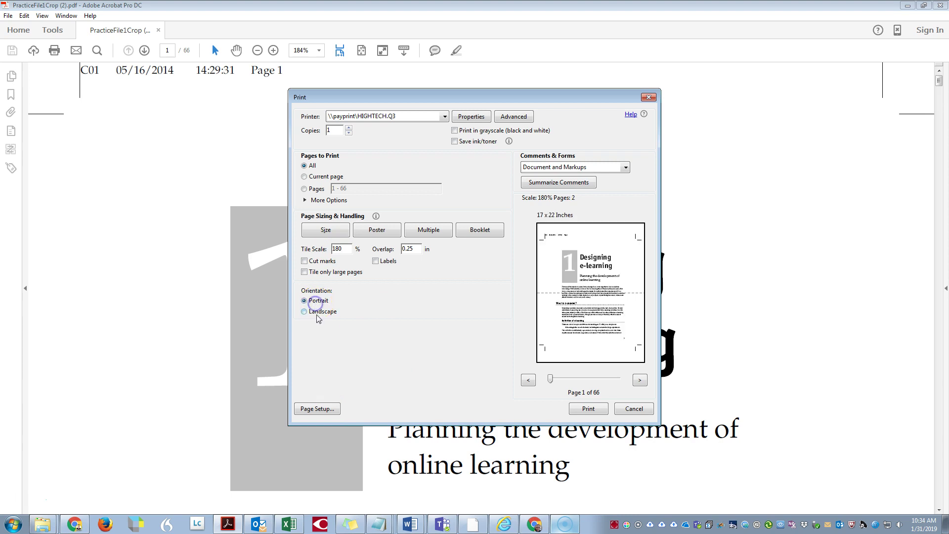
click(316, 312)
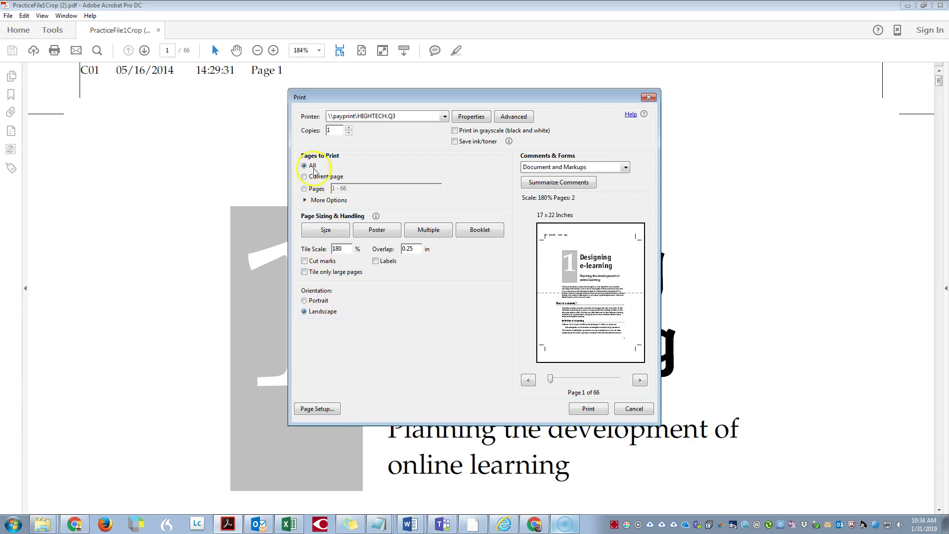